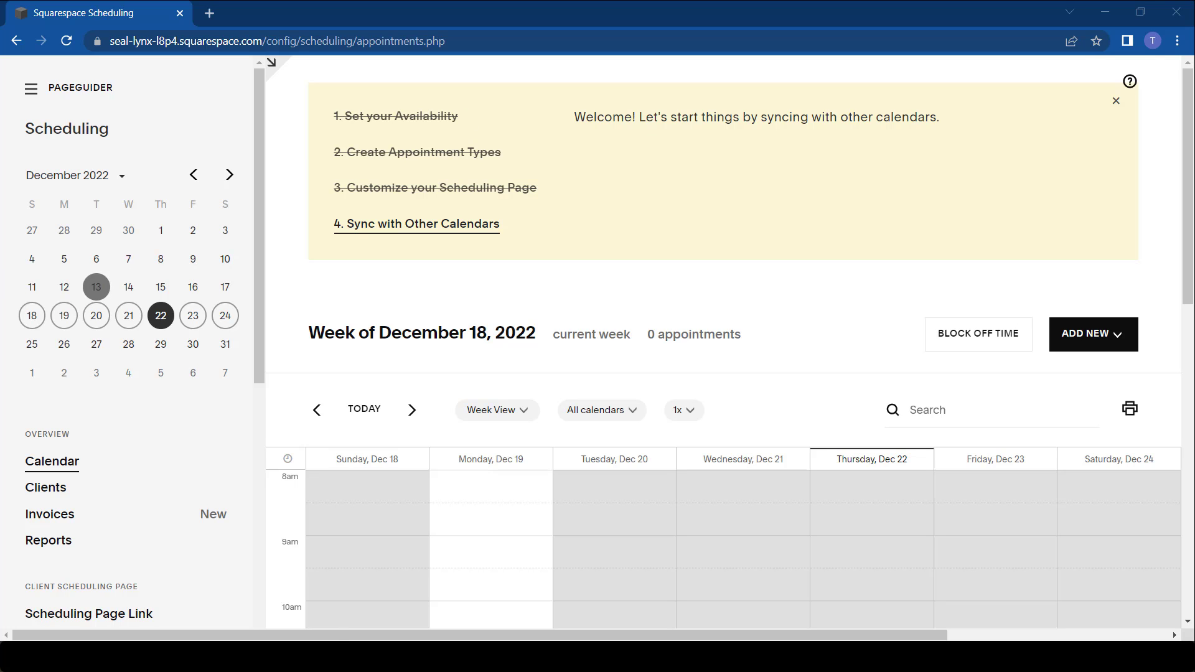
Go to the Appointment Types page listing Consultation and Onboarding Clients
{"action": "scroll", "coordinate": [106, 505], "scroll_direction": "down", "scroll_amount": 1}
{"action": "scroll", "coordinate": [107, 505], "scroll_direction": "down", "scroll_amount": 2}
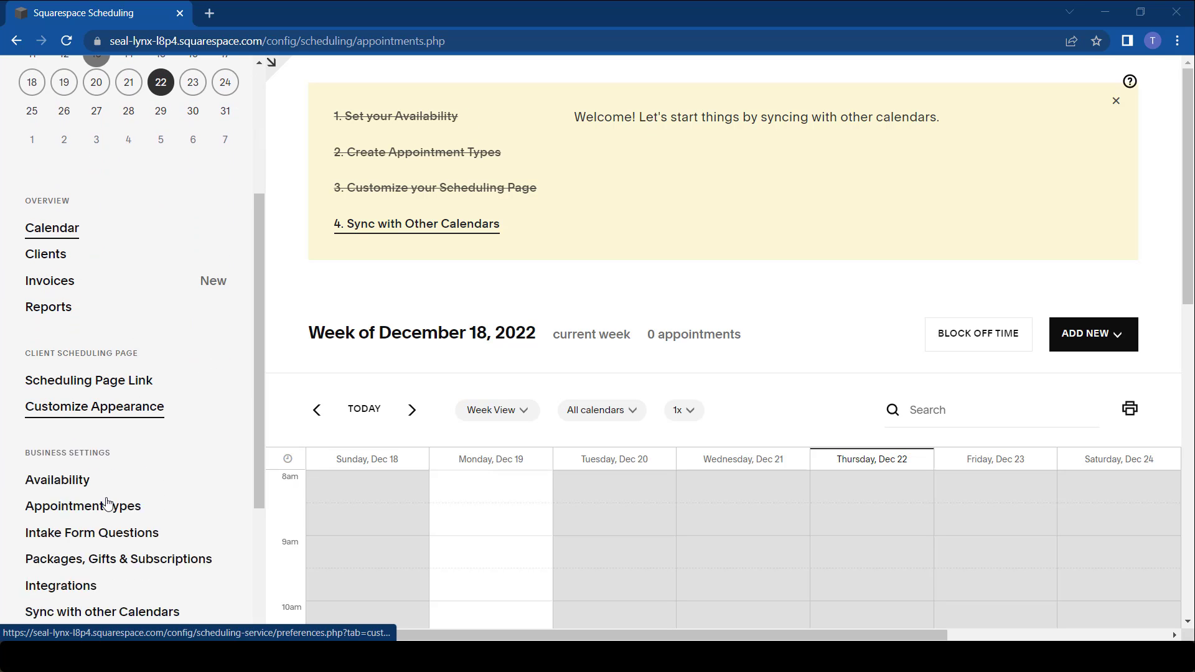
{"action": "left_click", "coordinate": [115, 511]}
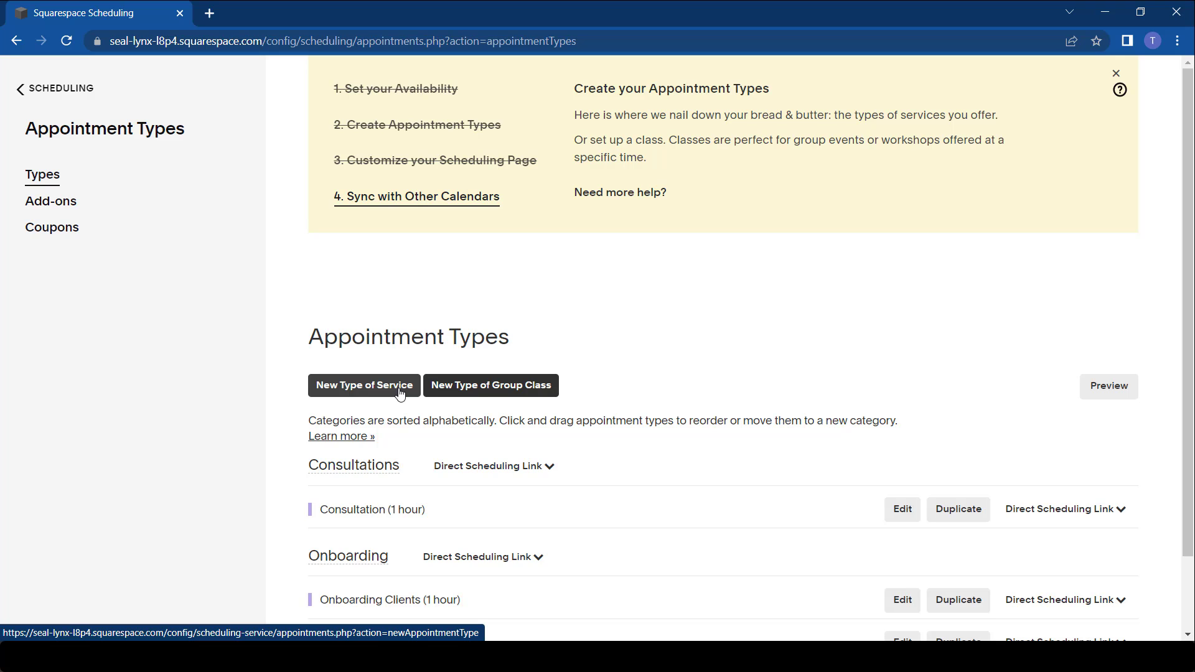
Start a new group class type named 'SEO class'
{"action": "left_click", "coordinate": [519, 386]}
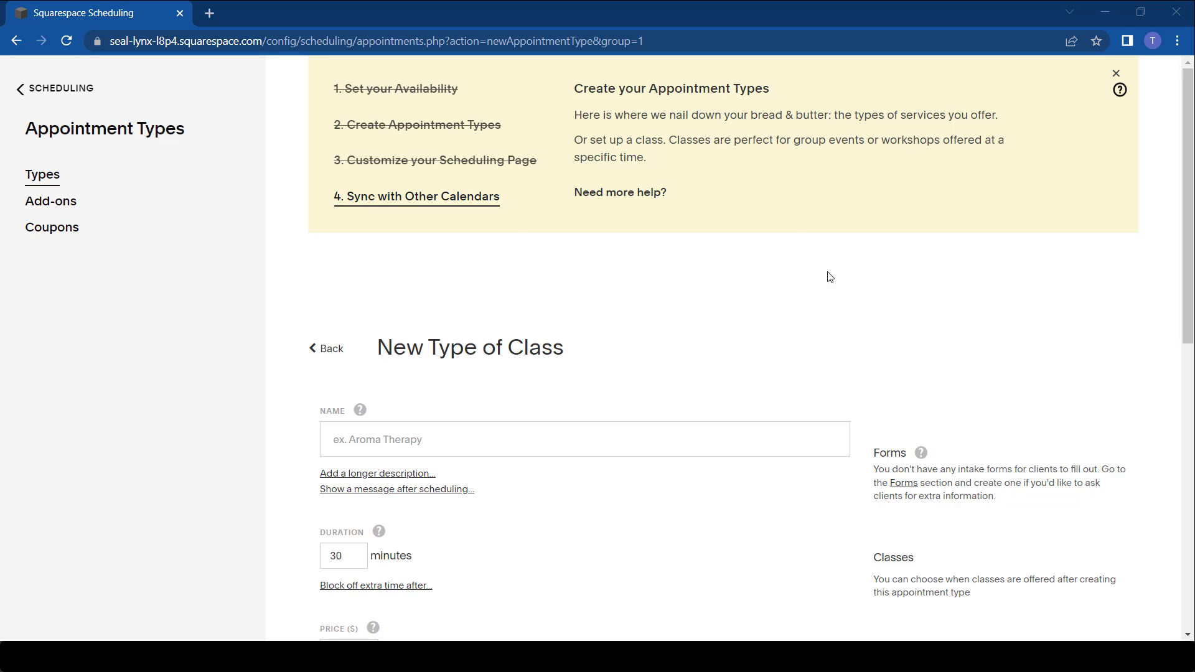
{"action": "left_click", "coordinate": [473, 428]}
{"action": "type", "text": "SEO class"}
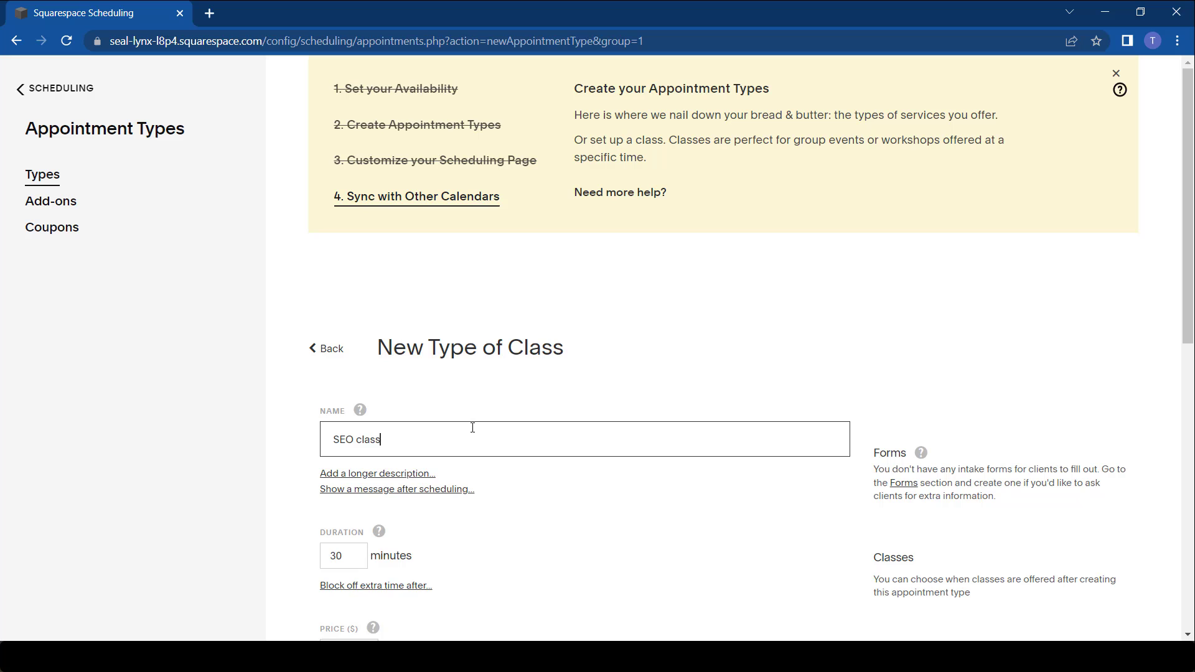
{"action": "scroll", "coordinate": [472, 427], "scroll_direction": "down", "scroll_amount": 1}
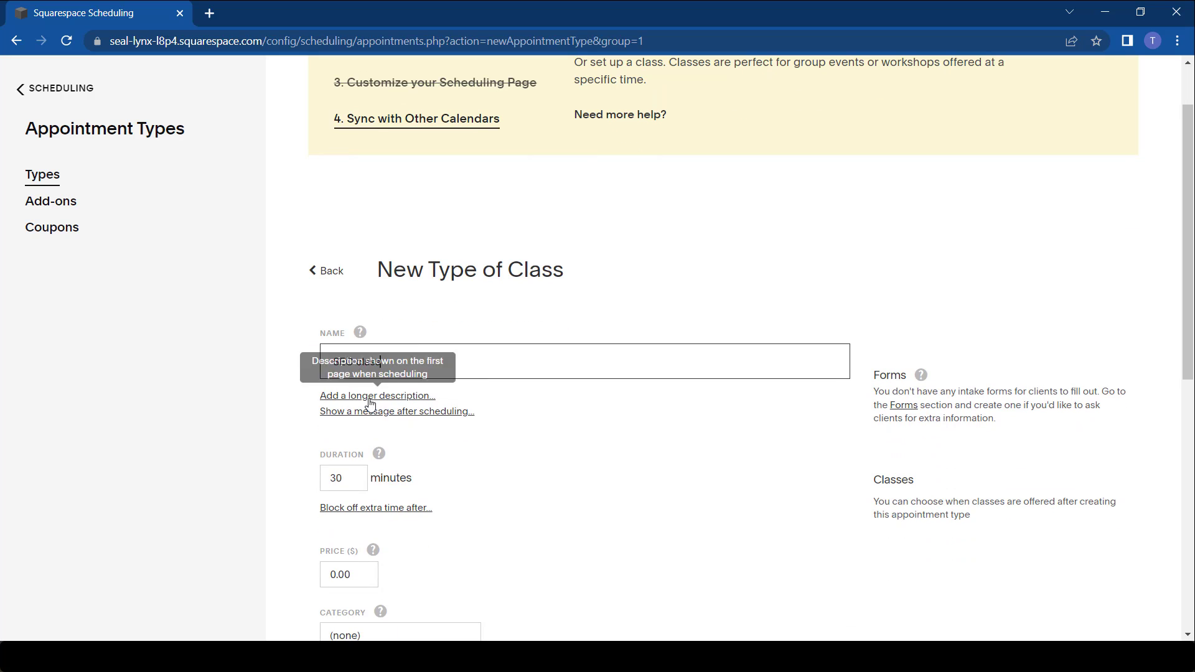
{"action": "scroll", "coordinate": [367, 402], "scroll_direction": "down", "scroll_amount": 3}
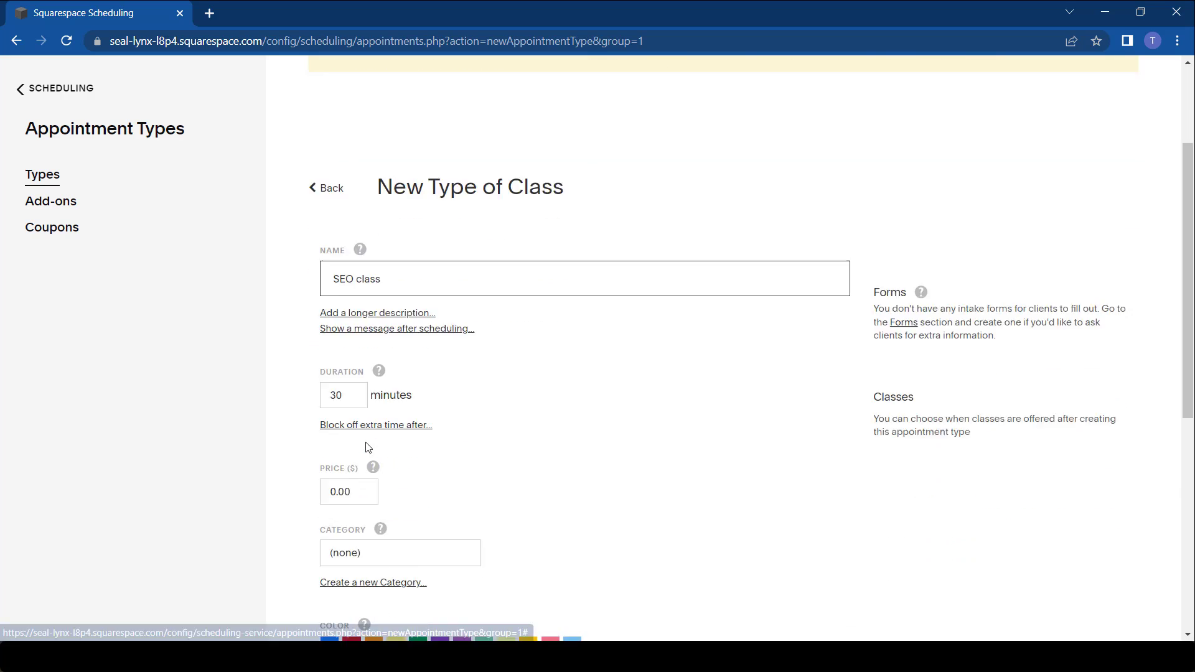
Set the class duration to 2 minutes and the price to 120
{"action": "double_click", "coordinate": [348, 245]}
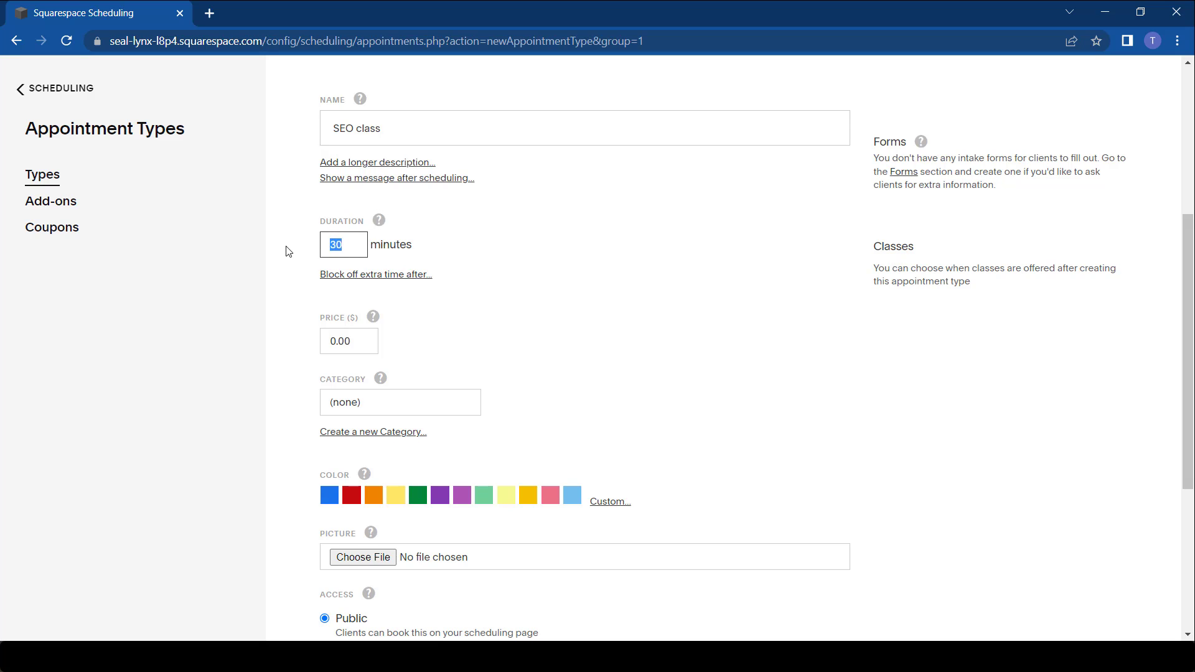
{"action": "type", "text": "2"}
{"action": "left_click", "coordinate": [407, 133]}
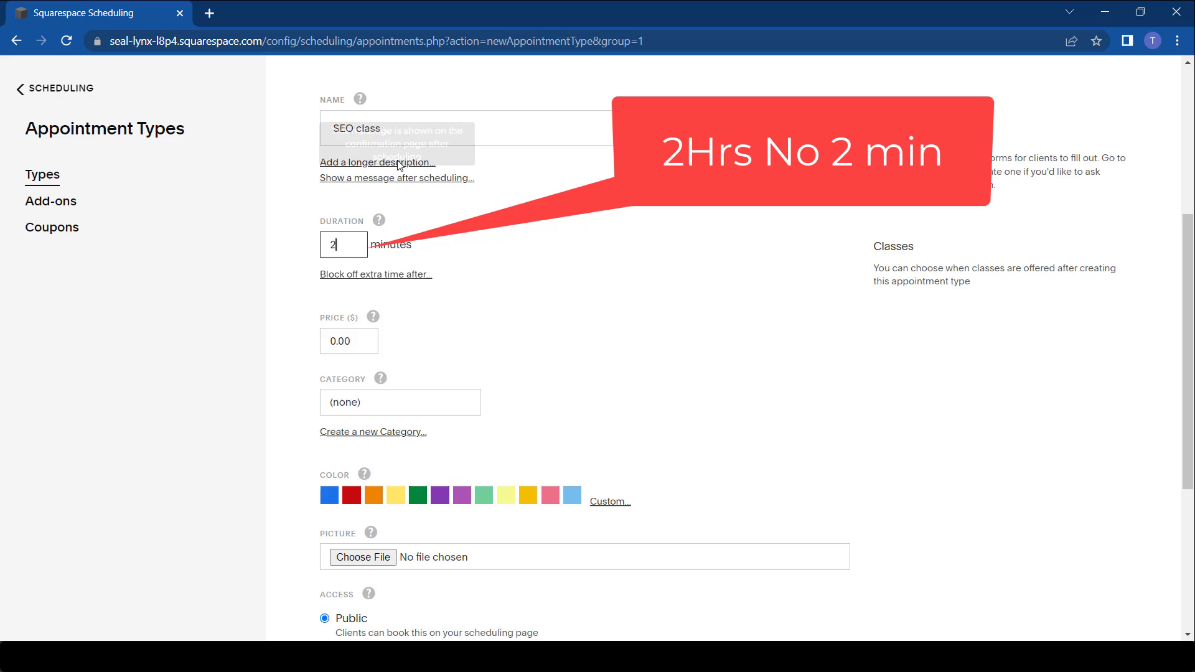
{"action": "double_click", "coordinate": [343, 341]}
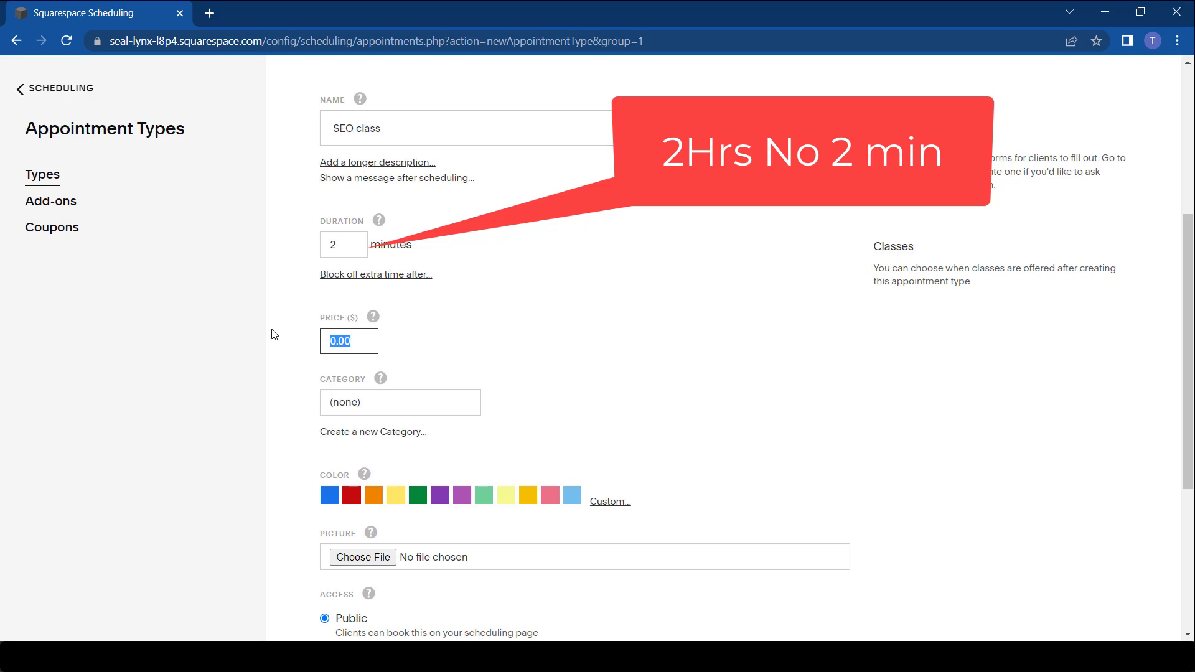
{"action": "type", "text": "120"}
{"action": "scroll", "coordinate": [382, 451], "scroll_direction": "down", "scroll_amount": 3}
Keep Category as (none) with Public access, and cap the class at 10 people
{"action": "left_click", "coordinate": [385, 256]}
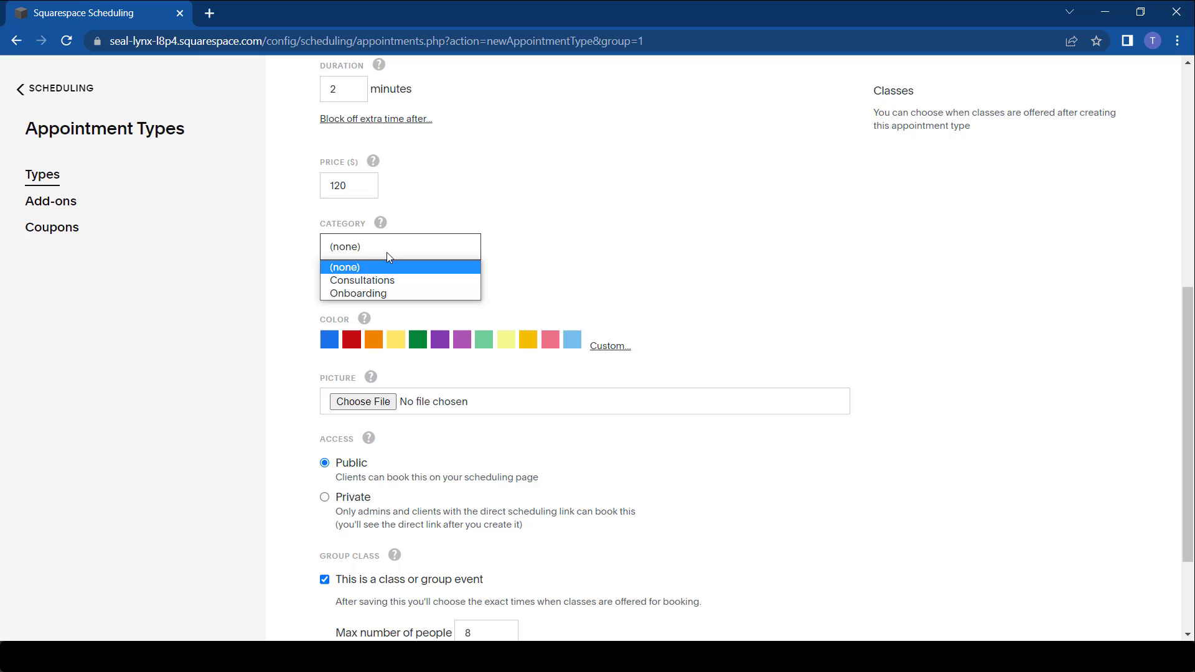
{"action": "left_click", "coordinate": [604, 240]}
{"action": "scroll", "coordinate": [606, 250], "scroll_direction": "down", "scroll_amount": 1}
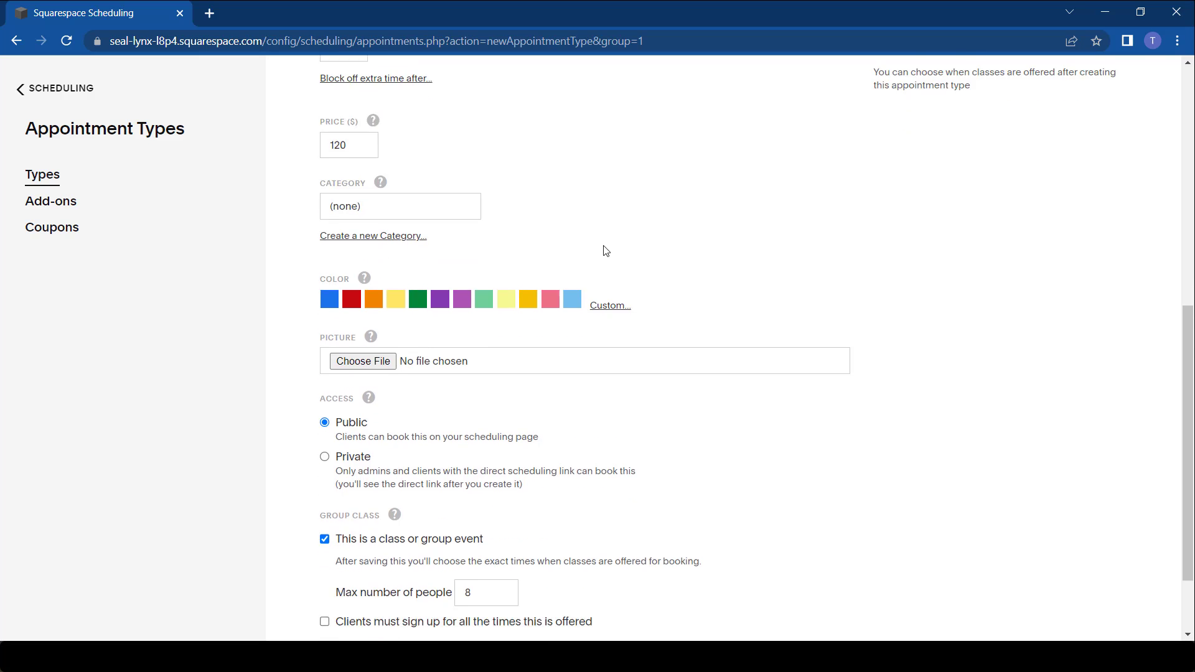
{"action": "scroll", "coordinate": [606, 251], "scroll_direction": "down", "scroll_amount": 2}
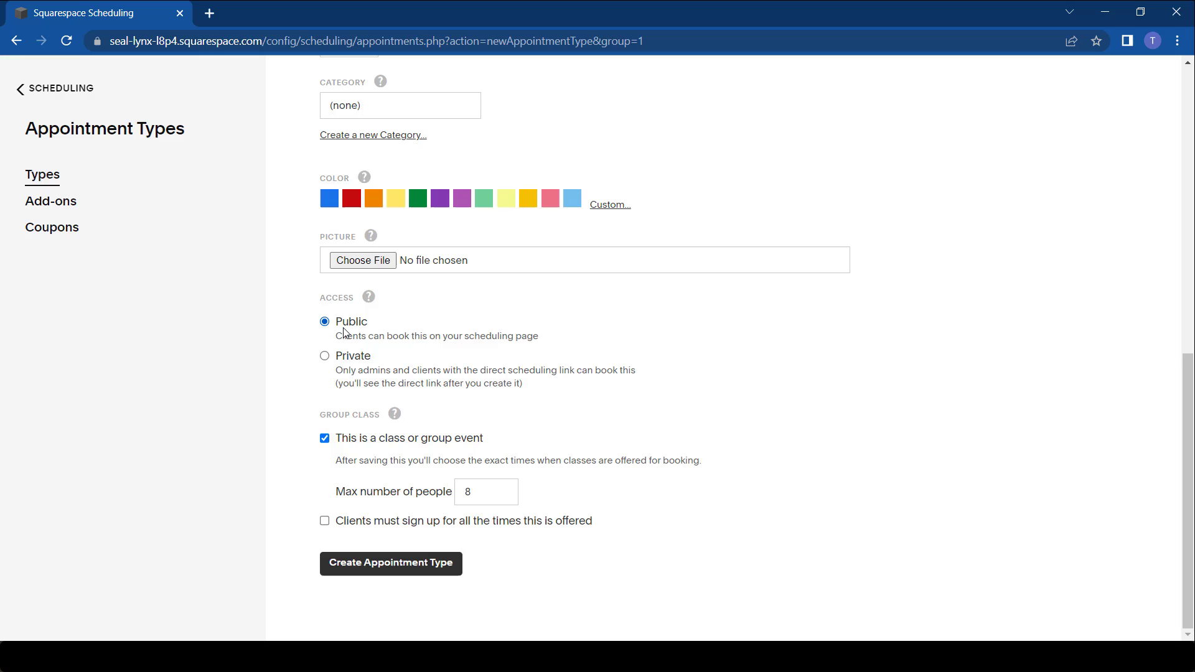
{"action": "mouse_move", "coordinate": [339, 451]}
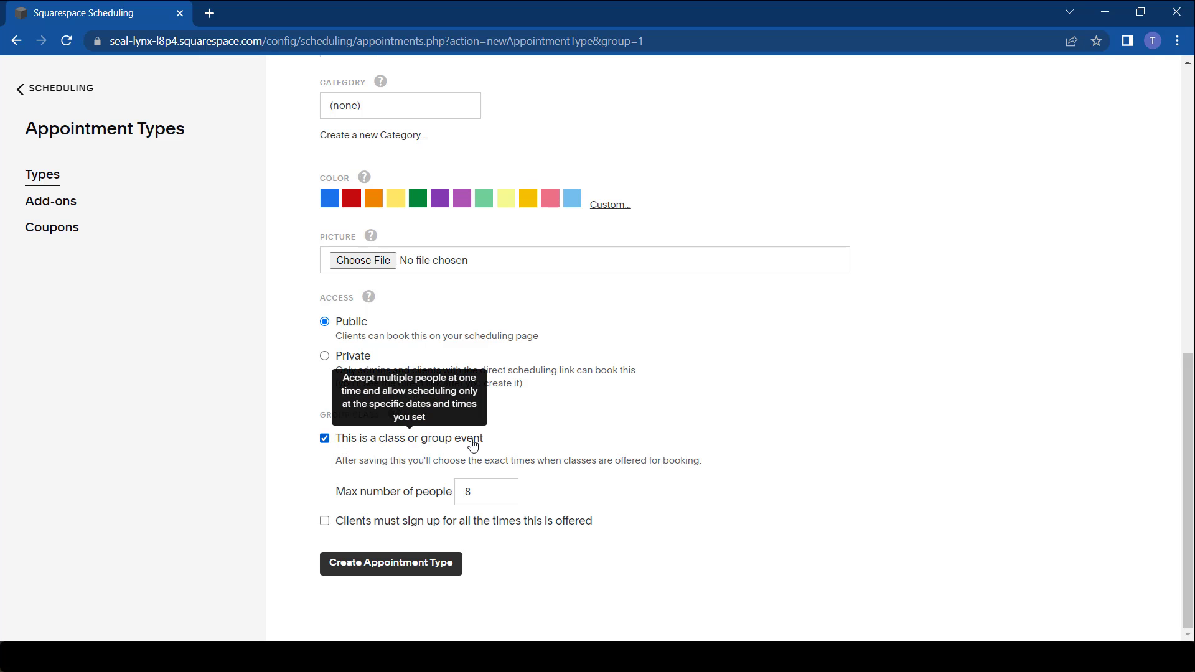
{"action": "double_click", "coordinate": [467, 495]}
{"action": "type", "text": "1"}
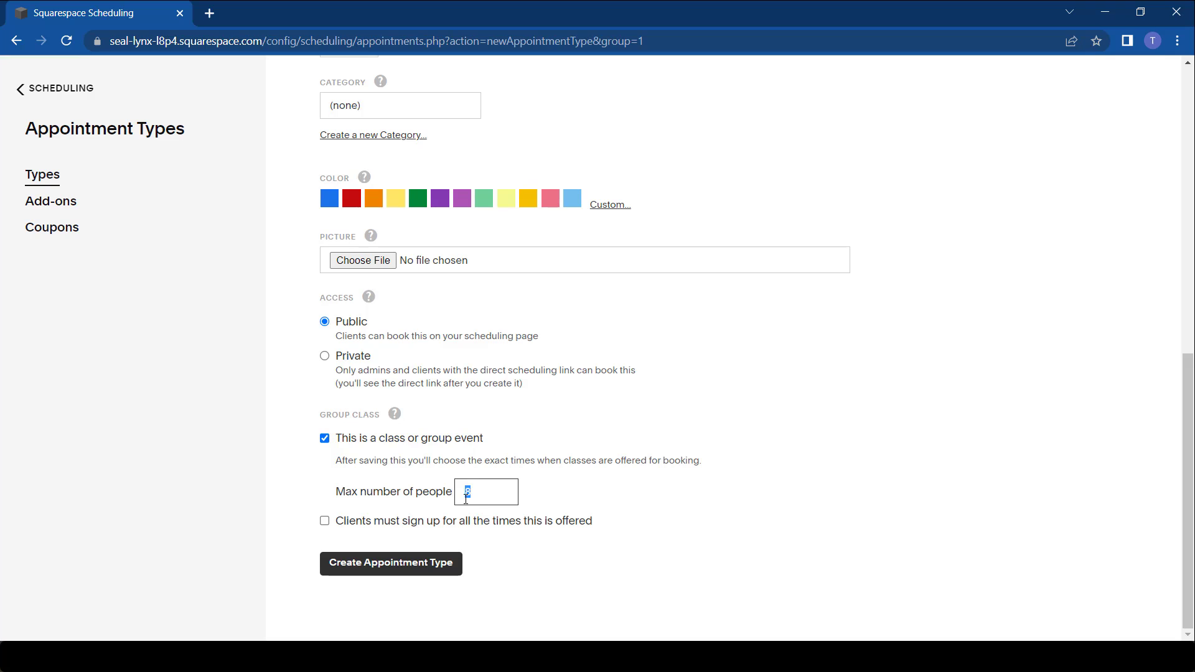
{"action": "type", "text": "0"}
{"action": "left_click", "coordinate": [641, 500]}
Create the SEO class type and offer it on 12/27/2022 from 11am-1pm
{"action": "left_click", "coordinate": [409, 571]}
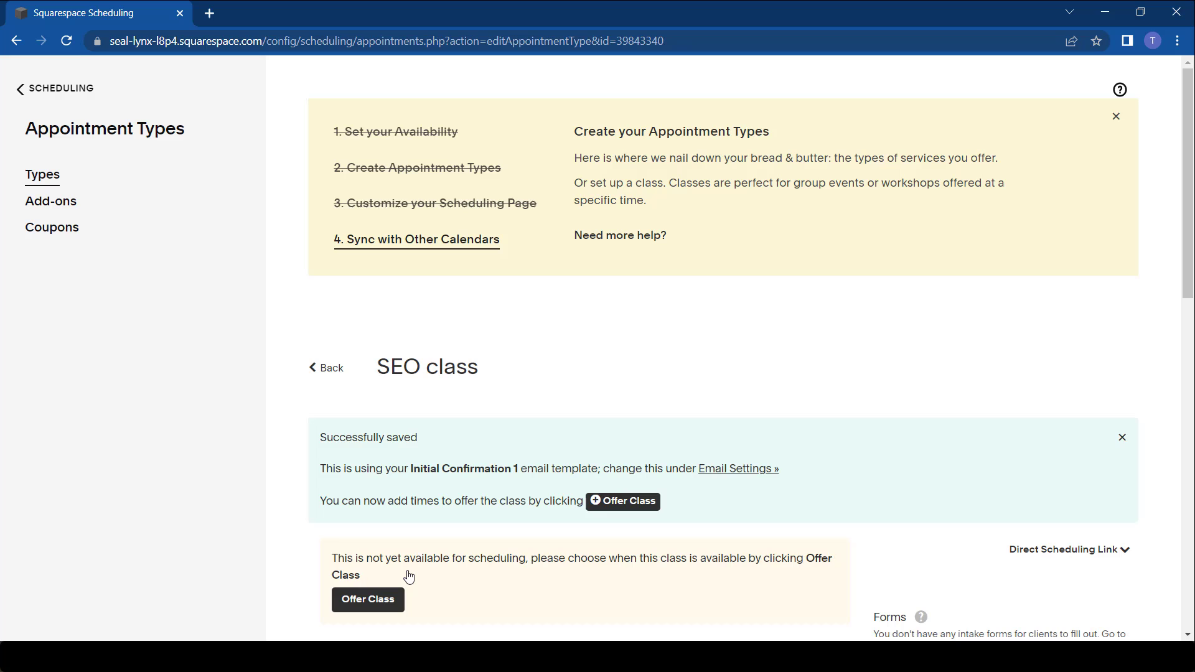
{"action": "scroll", "coordinate": [630, 414], "scroll_direction": "down", "scroll_amount": 9}
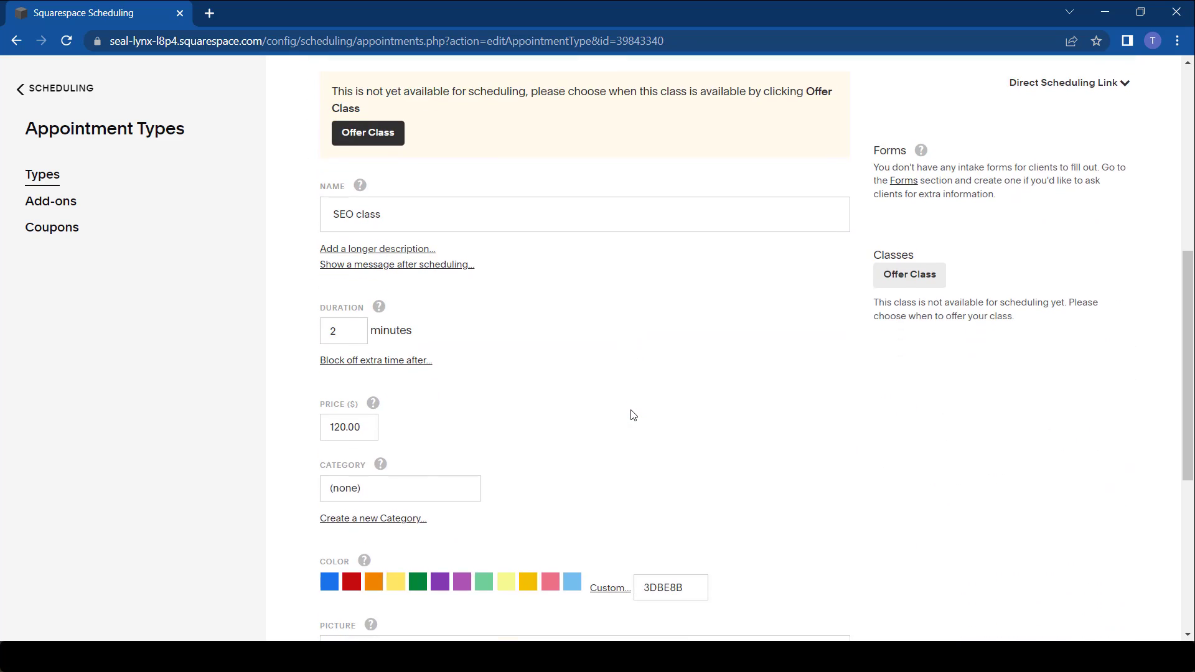
{"action": "left_click", "coordinate": [911, 200]}
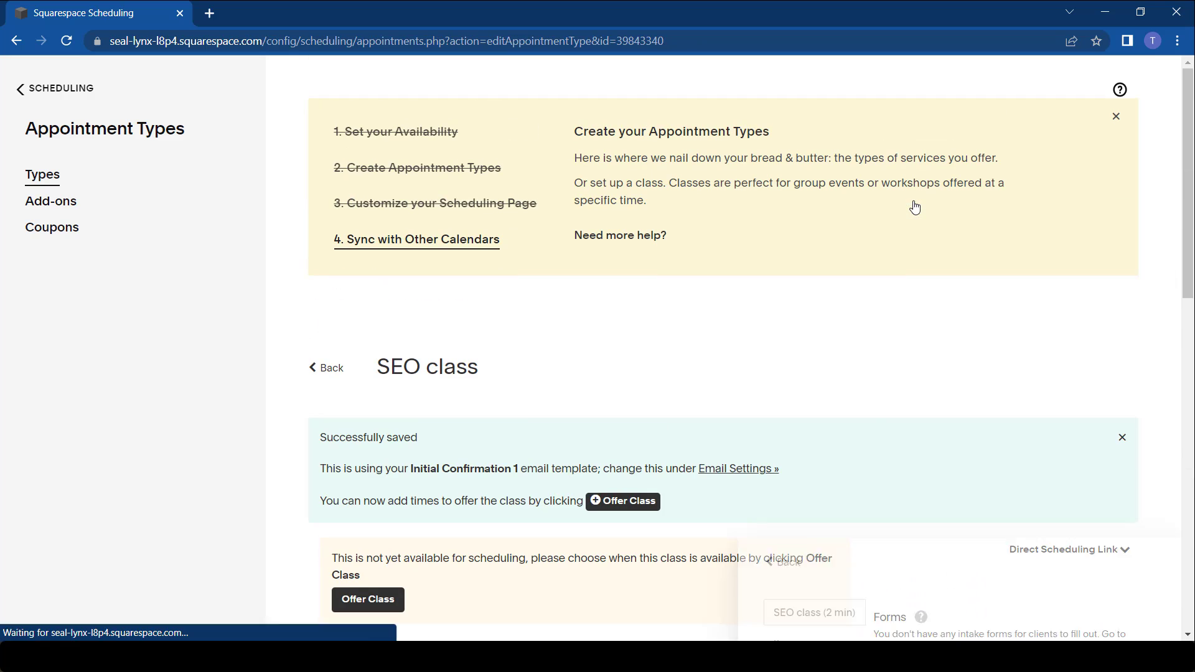
{"action": "scroll", "coordinate": [956, 587], "scroll_direction": "down", "scroll_amount": 5}
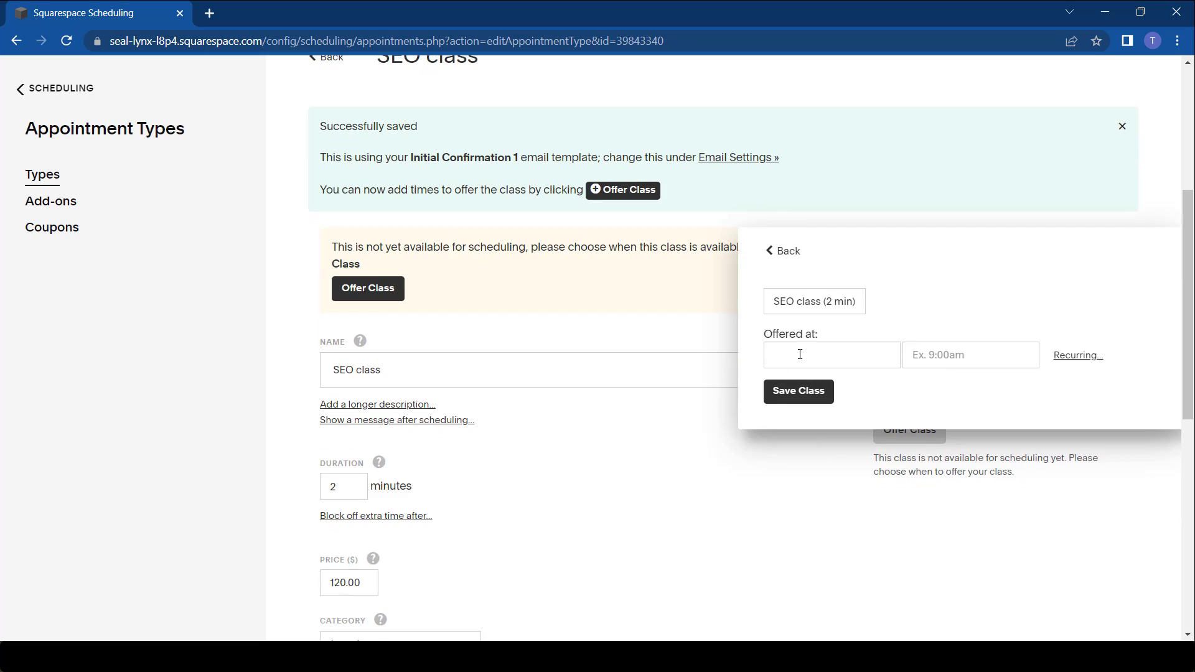
{"action": "left_click", "coordinate": [800, 354]}
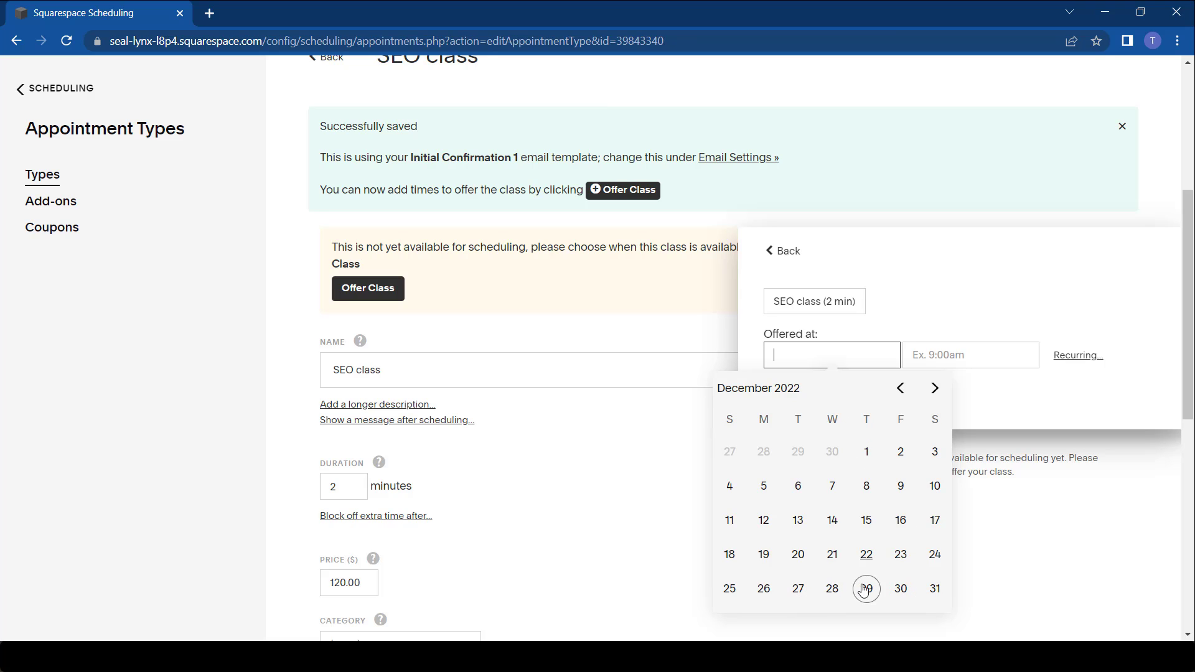
{"action": "left_click", "coordinate": [797, 591]}
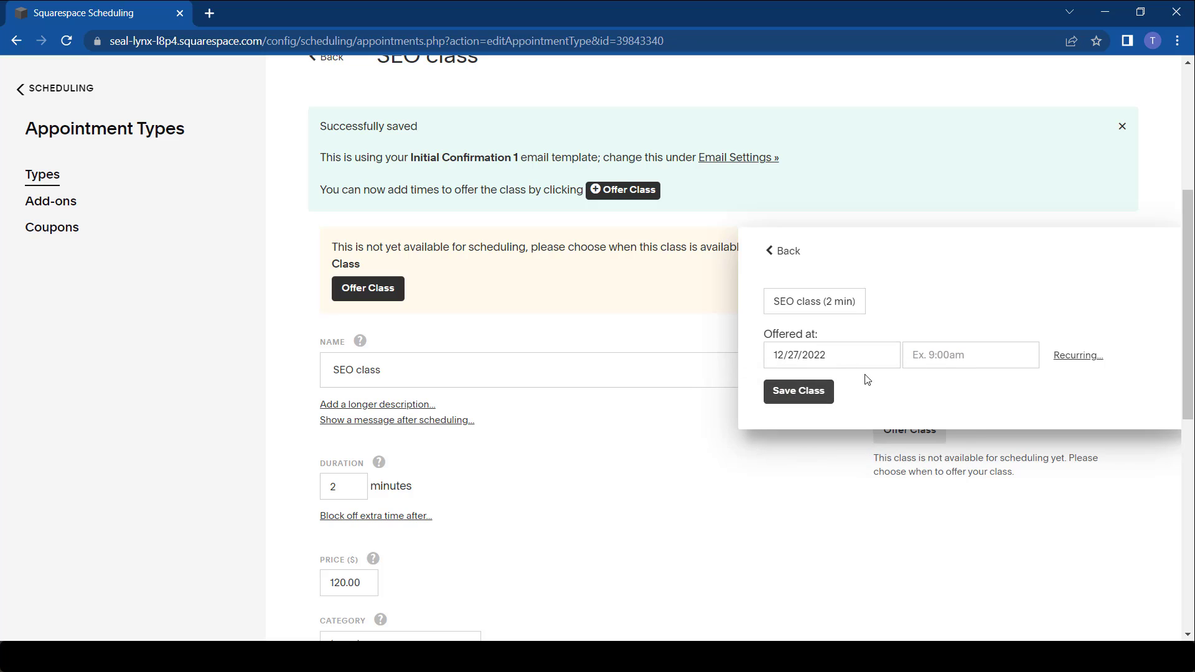
{"action": "left_click", "coordinate": [921, 354]}
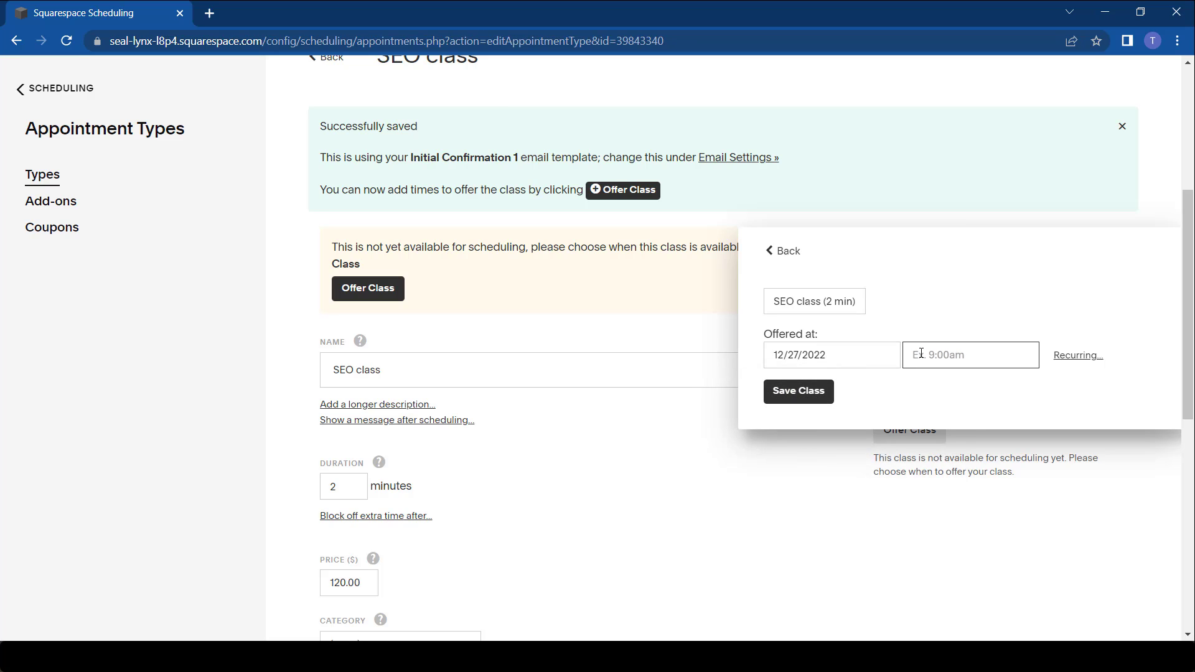
{"action": "type", "text": "11am-1pm"}
Save the December 27, 11:00am class session and update the SEO class appointment type
{"action": "left_click", "coordinate": [829, 406]}
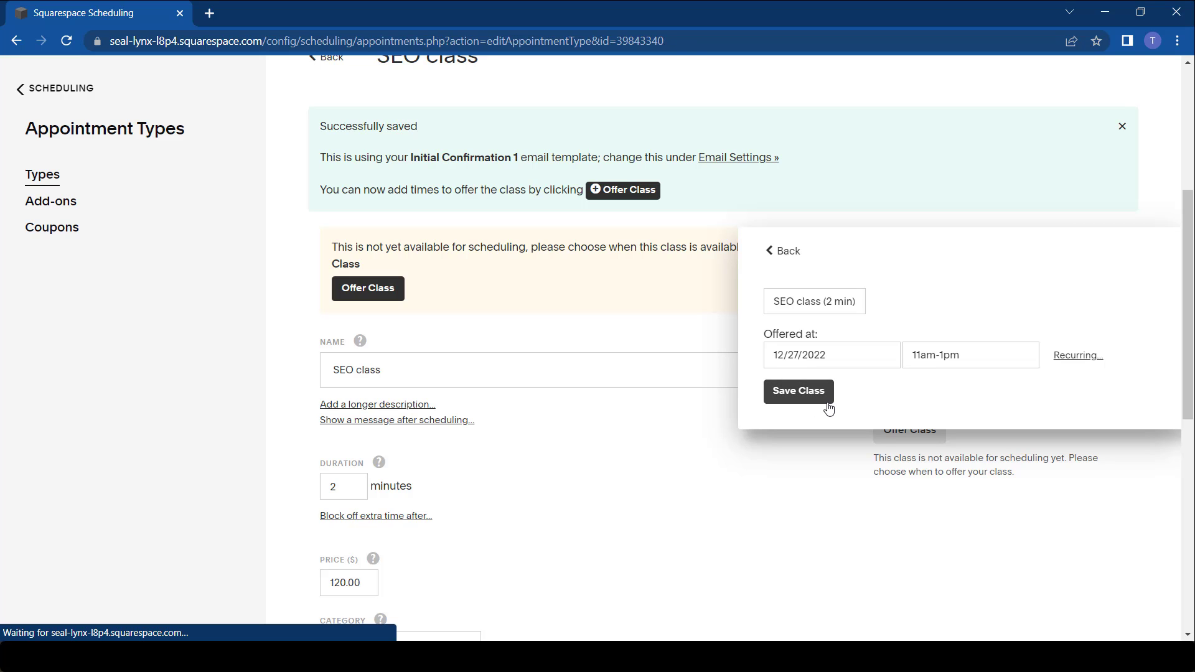
{"action": "scroll", "coordinate": [830, 409], "scroll_direction": "down", "scroll_amount": 5}
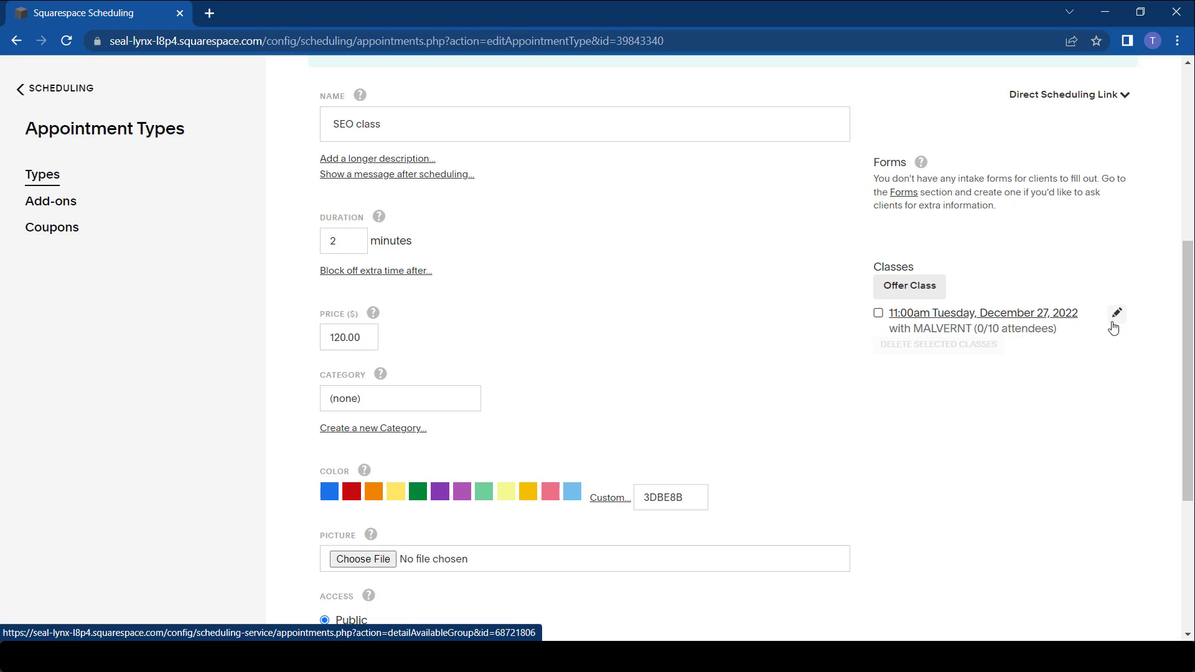
{"action": "scroll", "coordinate": [816, 354], "scroll_direction": "down", "scroll_amount": 5}
{"action": "left_click", "coordinate": [386, 563]}
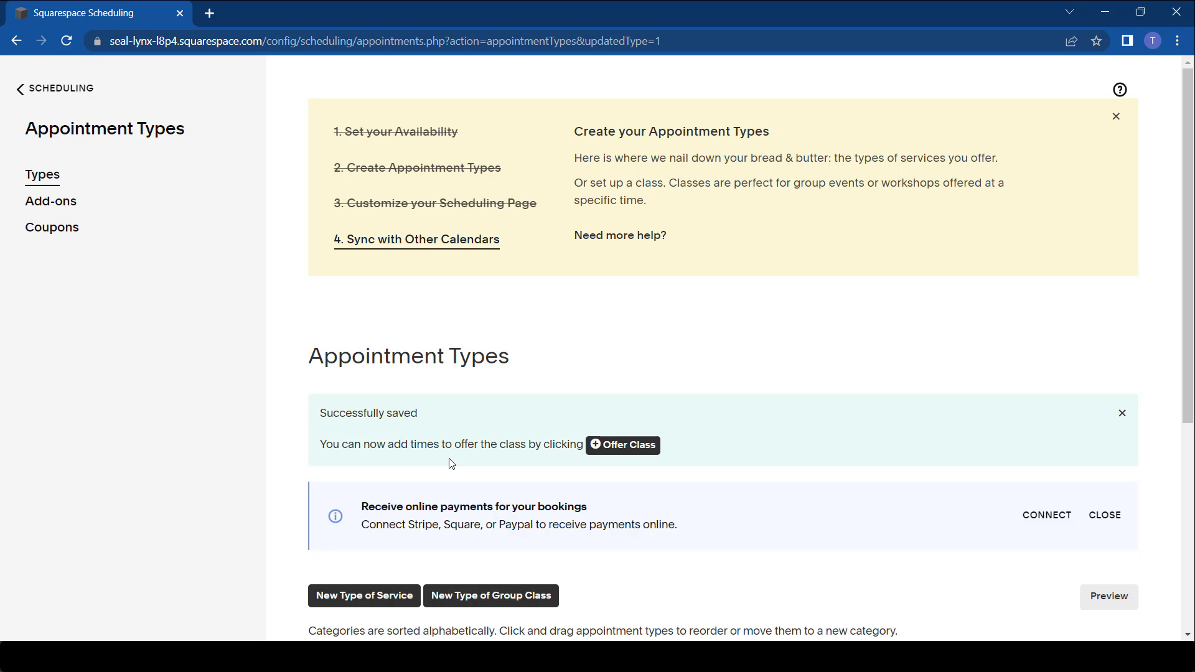
Copy the SEO class direct scheduling link and open a blank browser tab
{"action": "scroll", "coordinate": [452, 464], "scroll_direction": "down", "scroll_amount": 5}
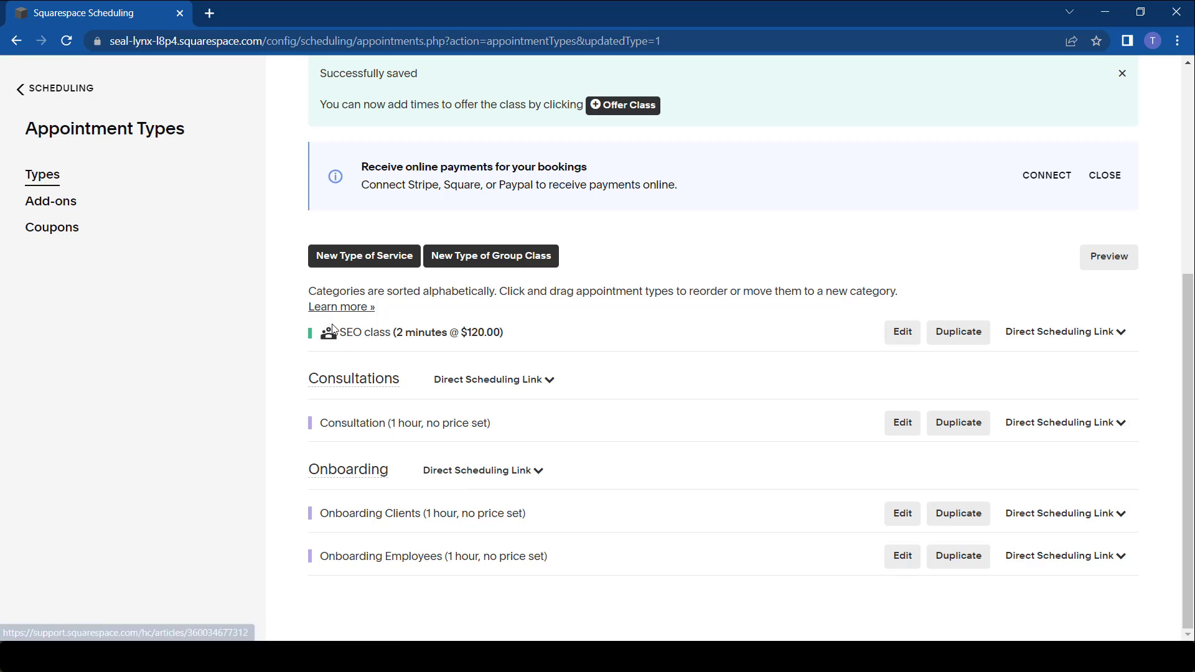
{"action": "left_click", "coordinate": [1089, 339]}
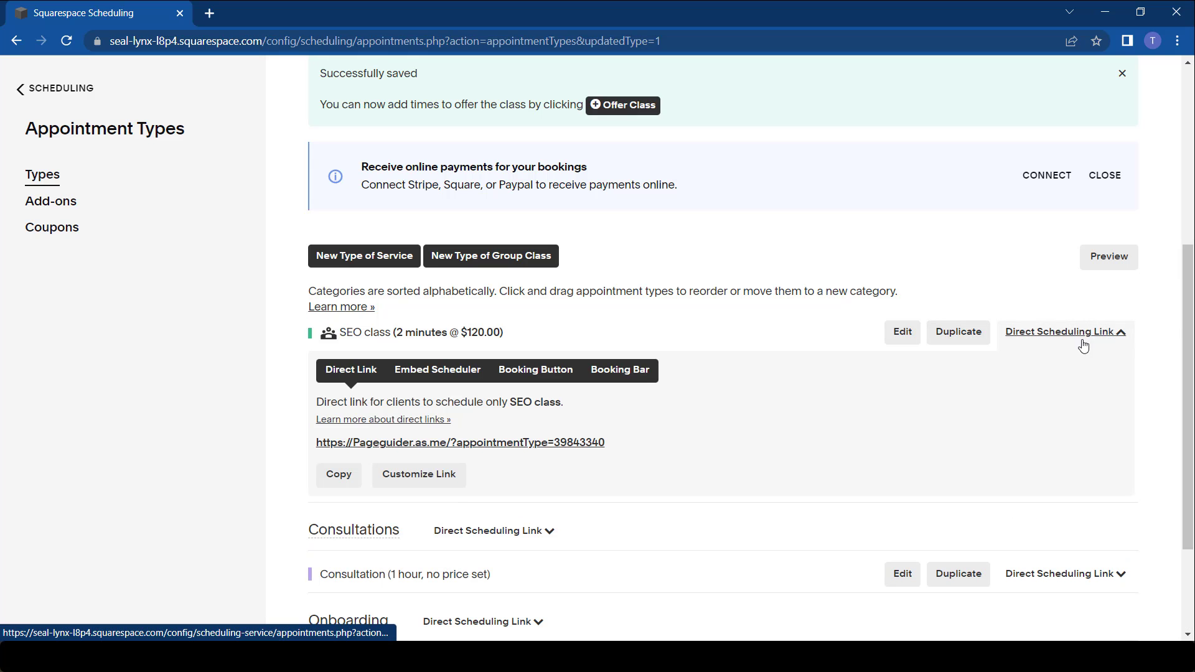
{"action": "left_click", "coordinate": [339, 474]}
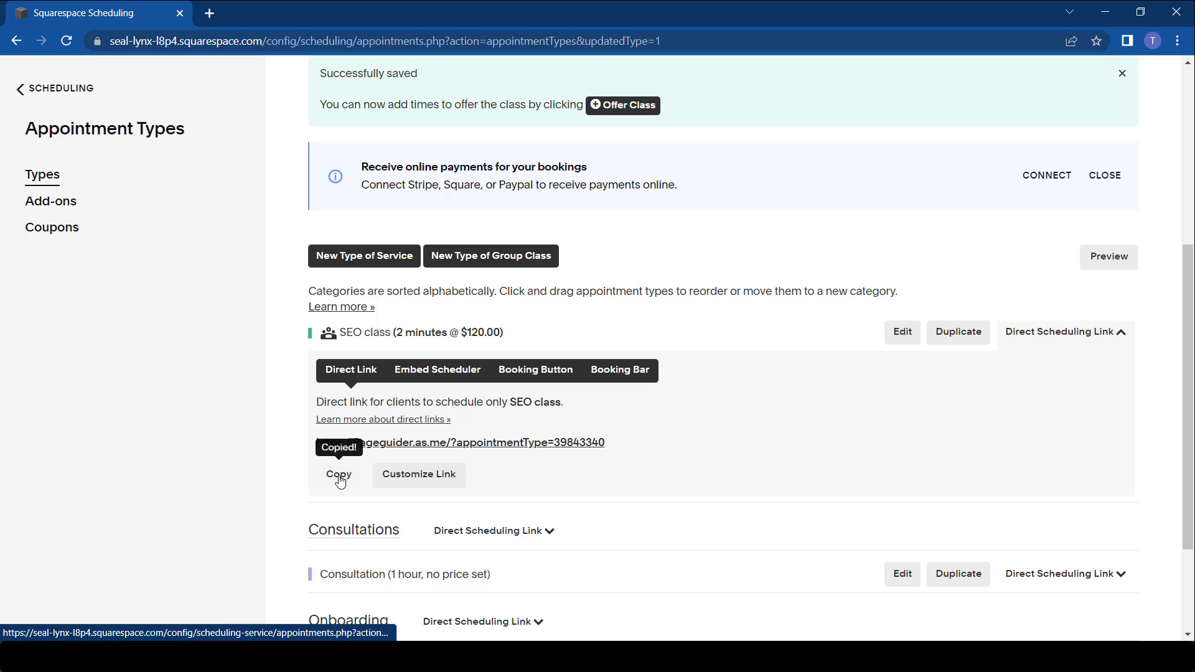
{"action": "left_click", "coordinate": [212, 20]}
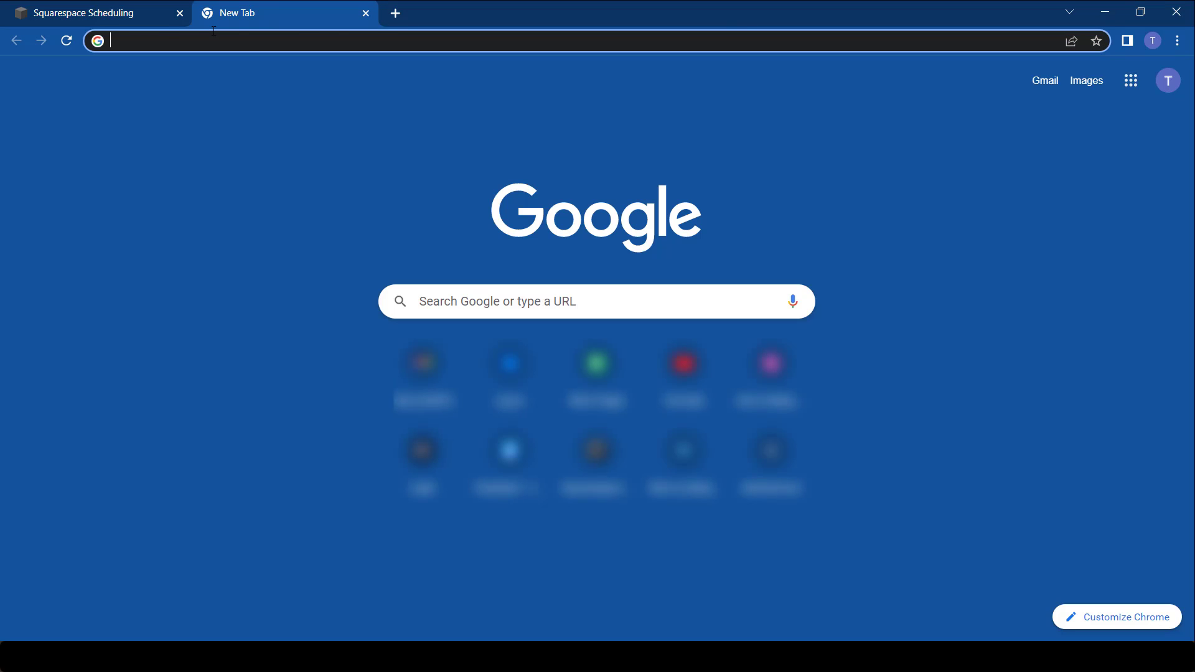
Paste the copied SEO class link into the address bar and load it
{"action": "key", "text": "ctrl+v"}
{"action": "key", "text": "Return"}
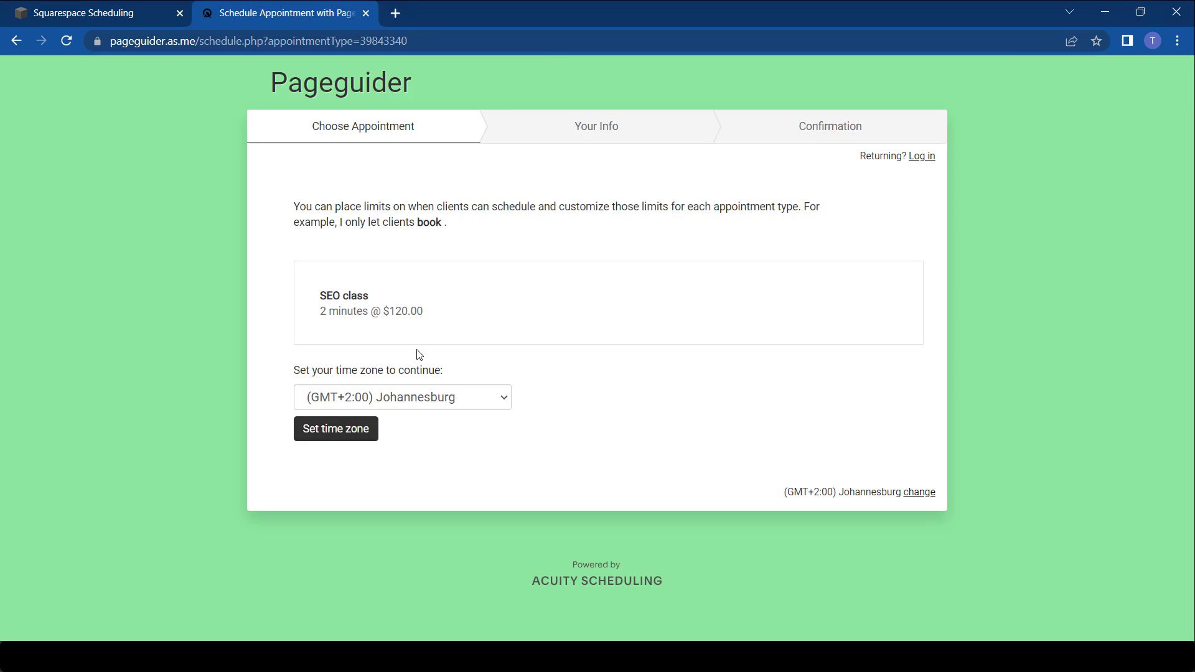
Confirm the Johannesburg time zone and choose the 11:00am slot on December 27
{"action": "left_click", "coordinate": [329, 440]}
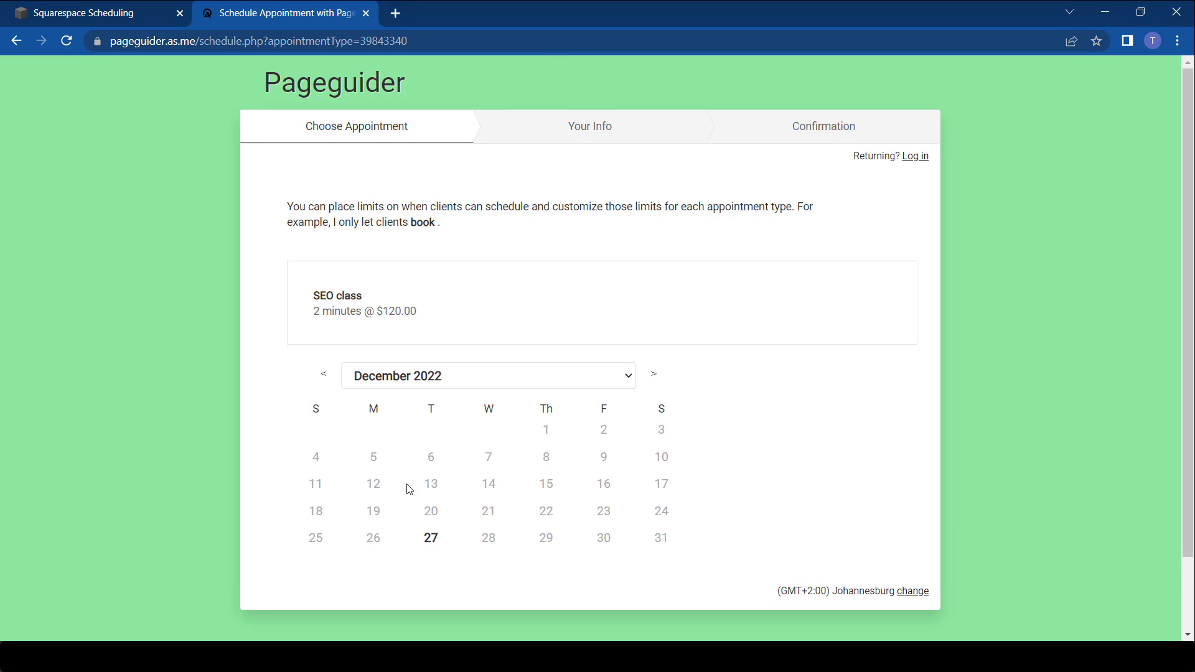
{"action": "left_click", "coordinate": [432, 538]}
{"action": "left_click", "coordinate": [454, 552]}
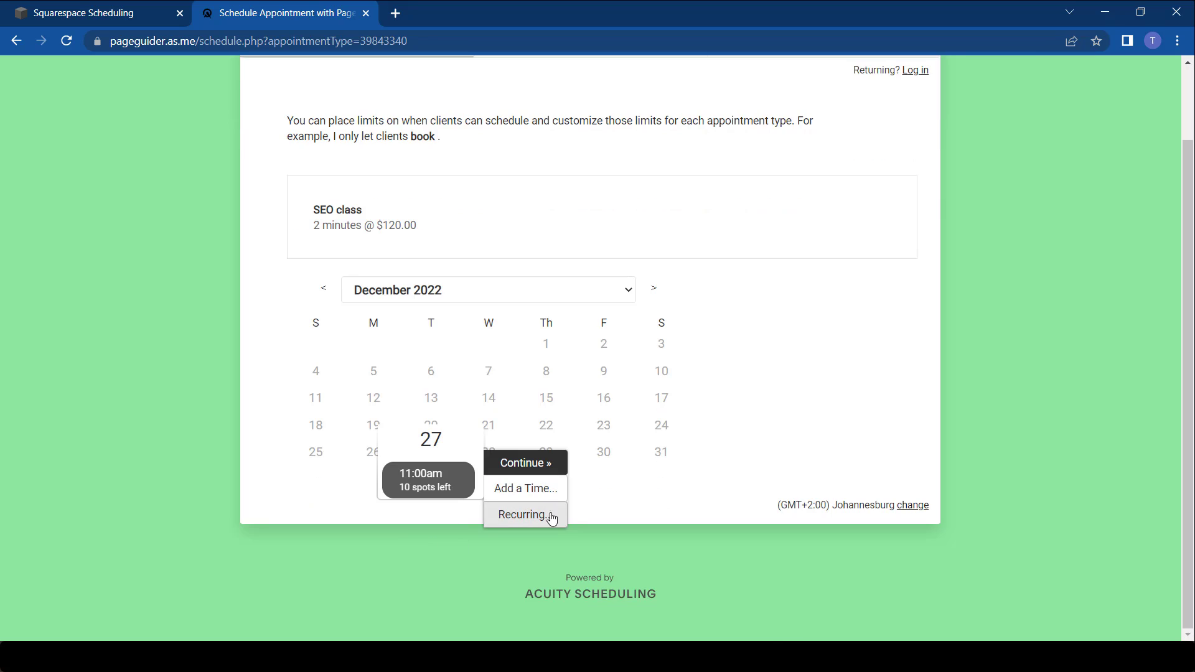